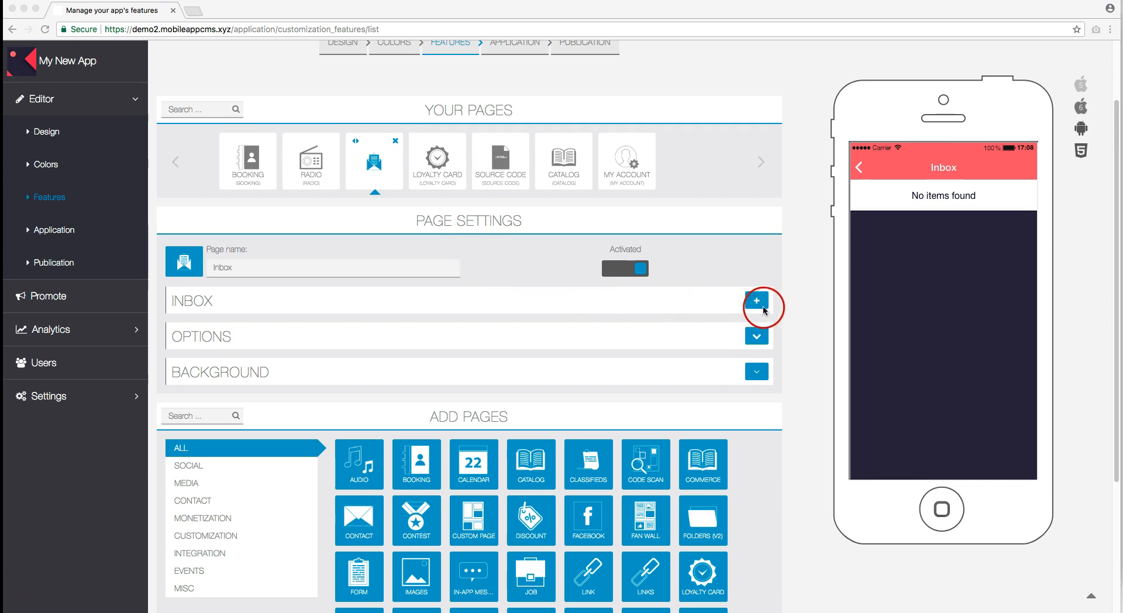
Step: Start a new Inbox message titled 'Message for you'
click(756, 303)
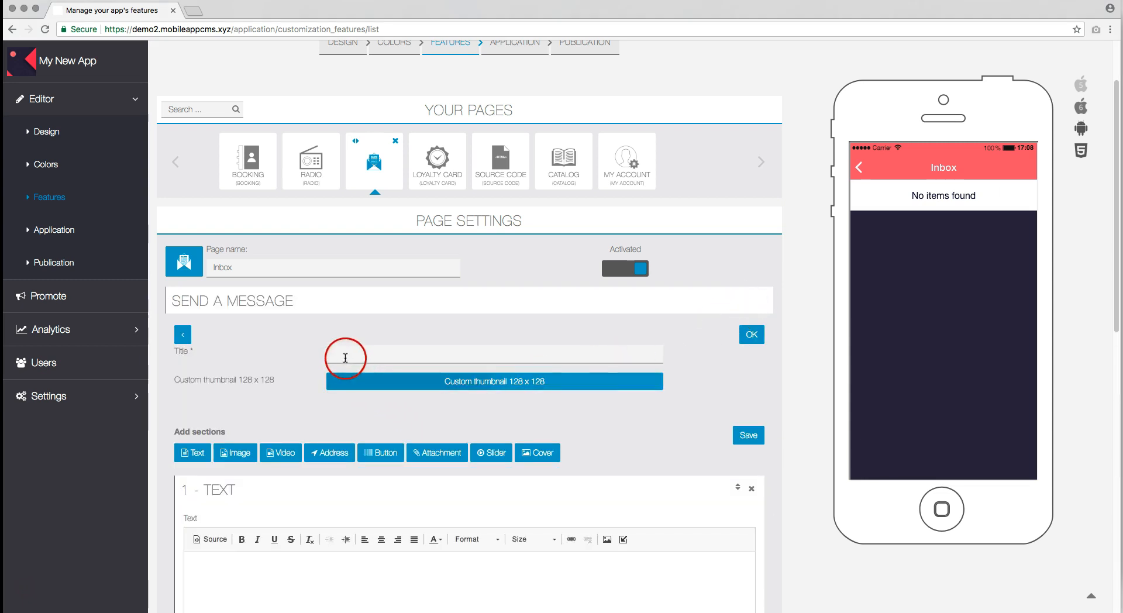
click(343, 353)
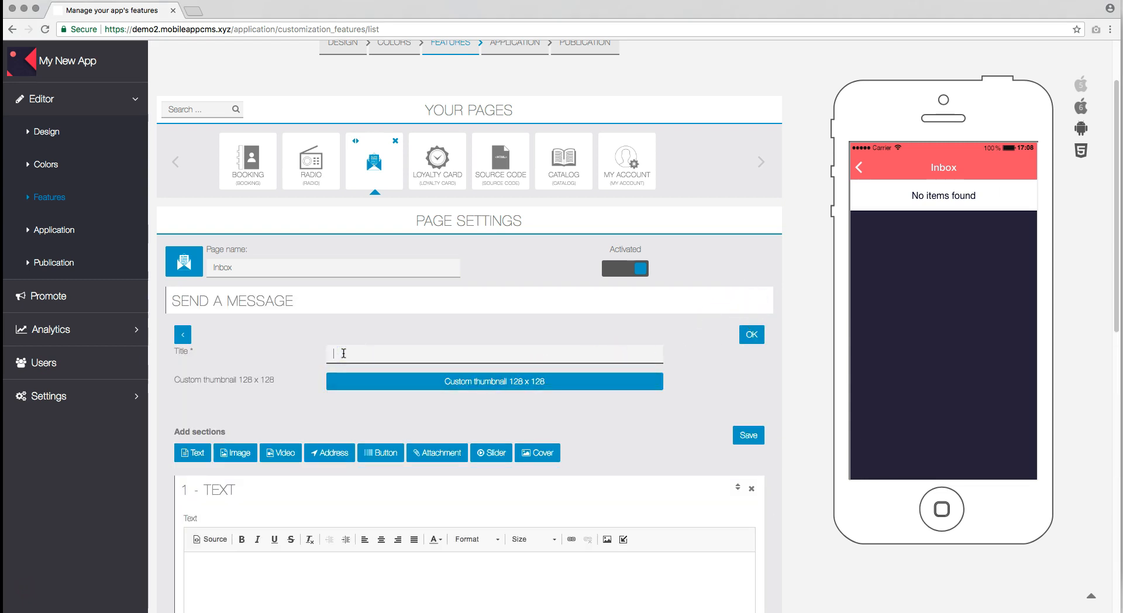
text(Message for you)
drag(352, 379, 466, 385)
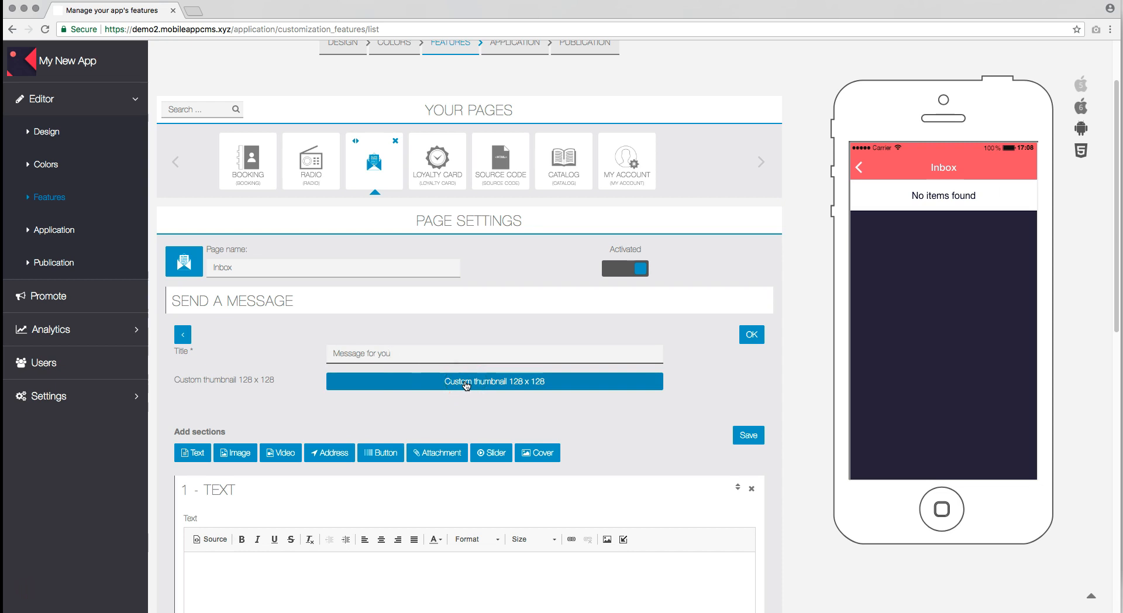
Step: Use photo-666737.jpeg as the custom thumbnail, shifting the square crop to the right
click(466, 385)
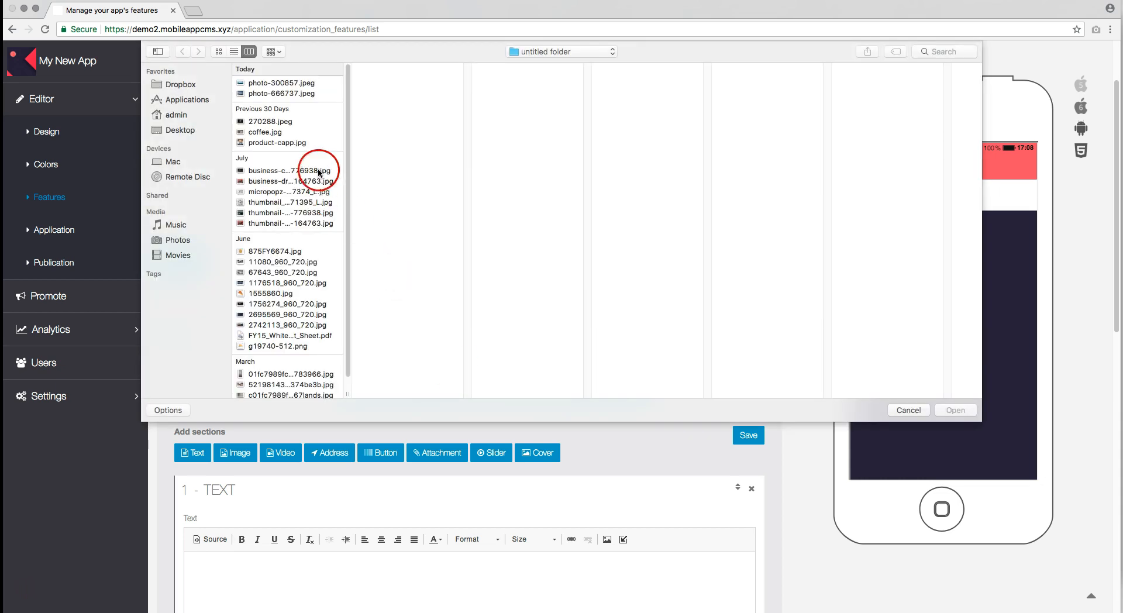
click(282, 94)
double_click(281, 94)
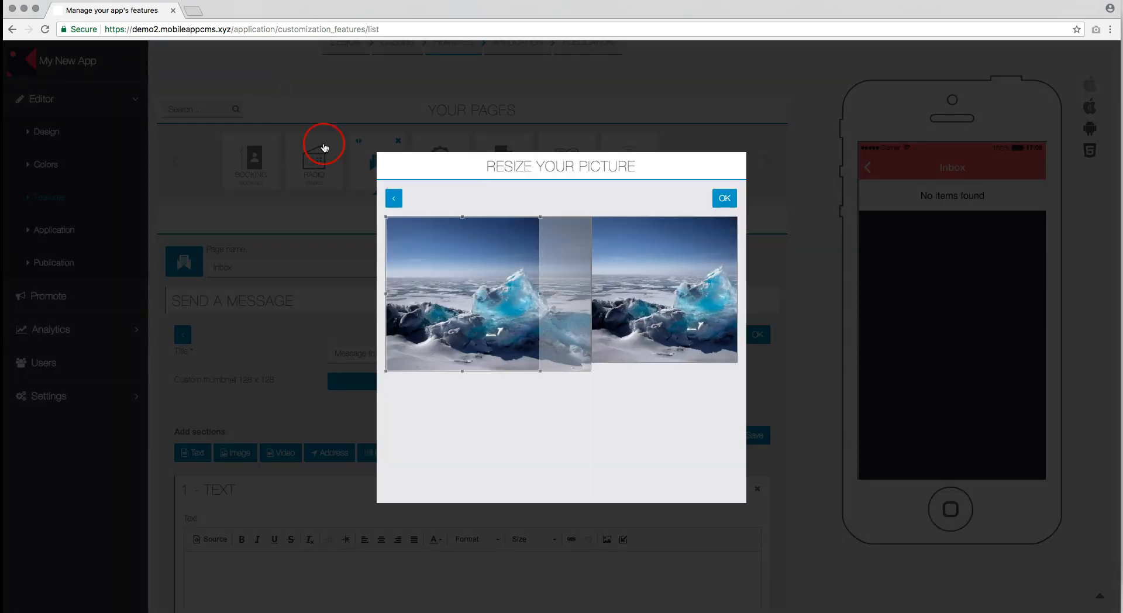
drag(448, 309, 481, 309)
click(724, 198)
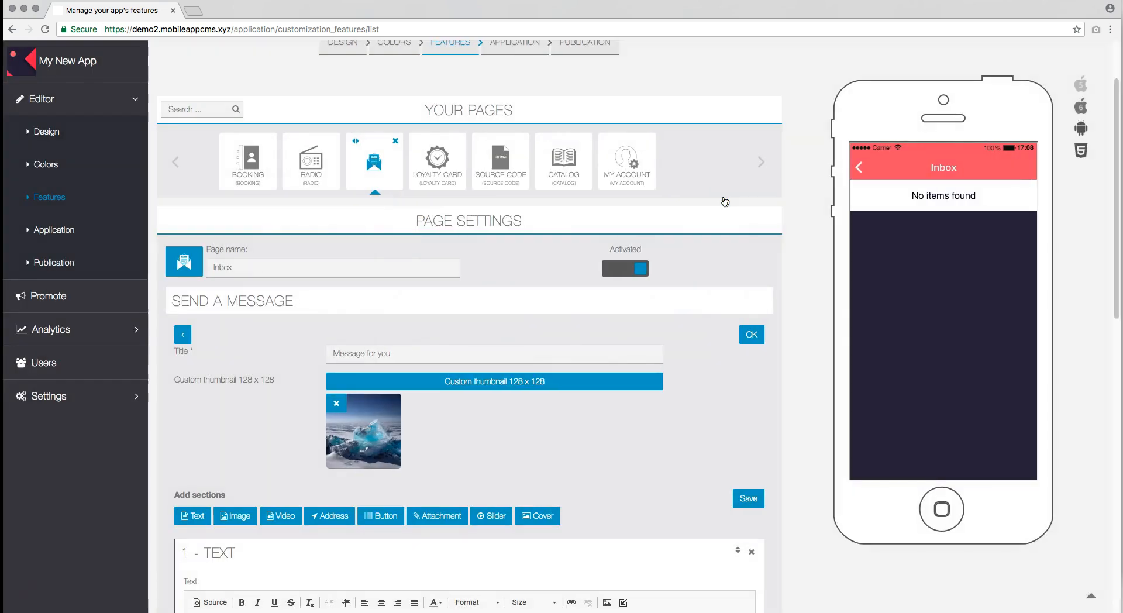
Step: Paste the 'You think water moves fast?' paragraph into the message text and confirm the content
scroll(620, 497, down, 3)
scroll(620, 497, down, 2)
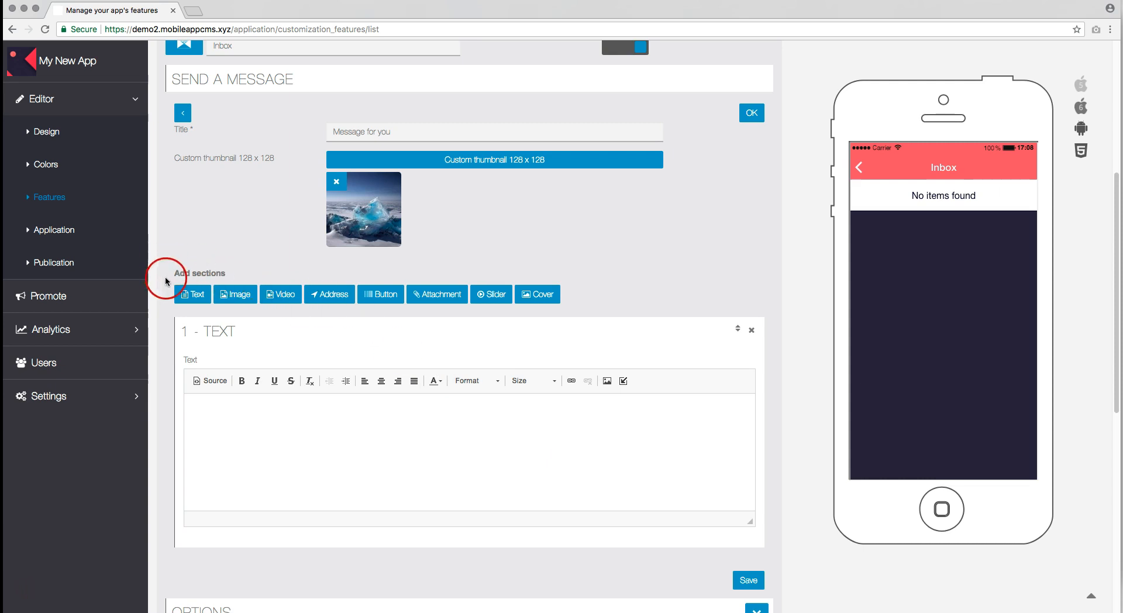
click(281, 428)
text(You think water moves fast? You should see ice. It moves like it has a mind. Like it knows it killed the world once and got a taste for murder. After the avalanche, it took us a week to climb out. Now, I don't know exactly when we turned on each other, but I know that seven of us survived the slide... and only five made it out. Now we took an oath, that I'm breaking now. We said we'd say it was the snow that killed the other two, but it wasn't. Nature is lethal but it doesn't hold a candle to man.)
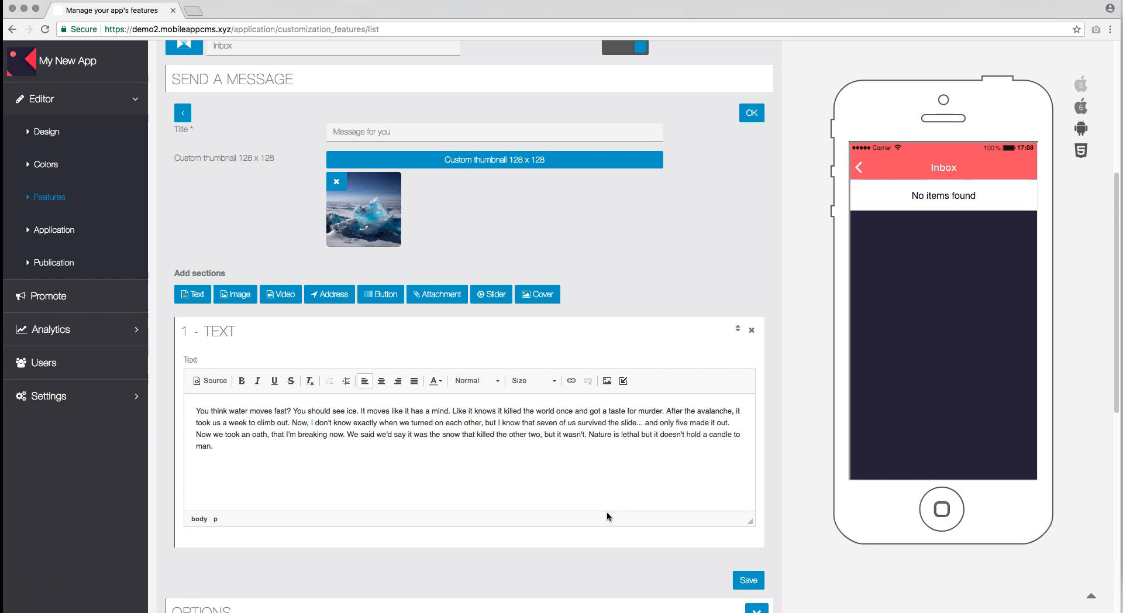
click(754, 112)
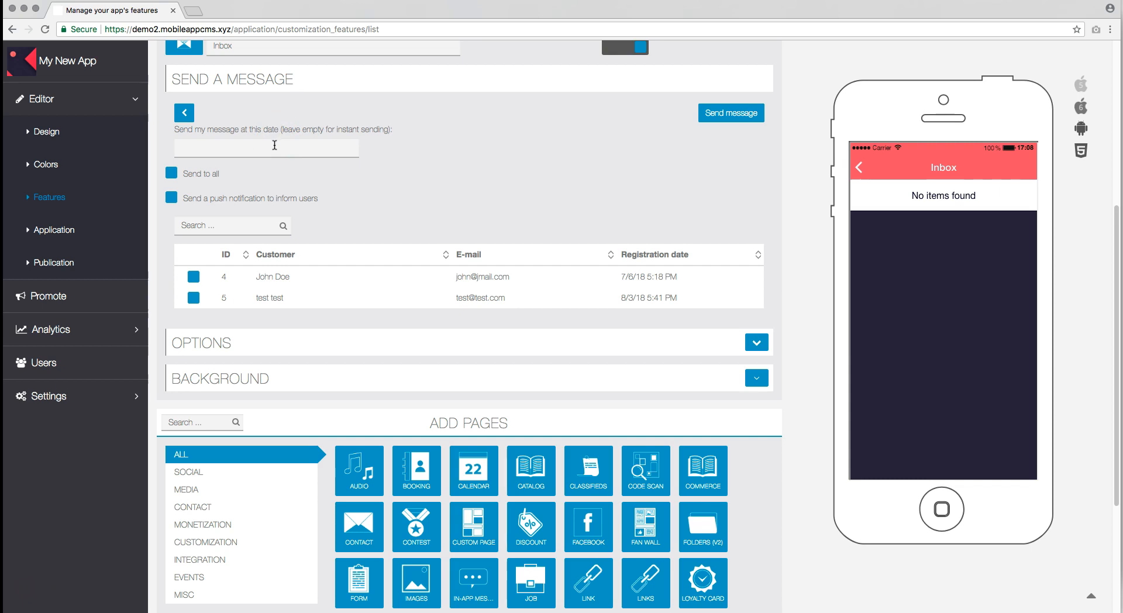
Step: Leave the sending date empty and address the message to all customers
click(274, 143)
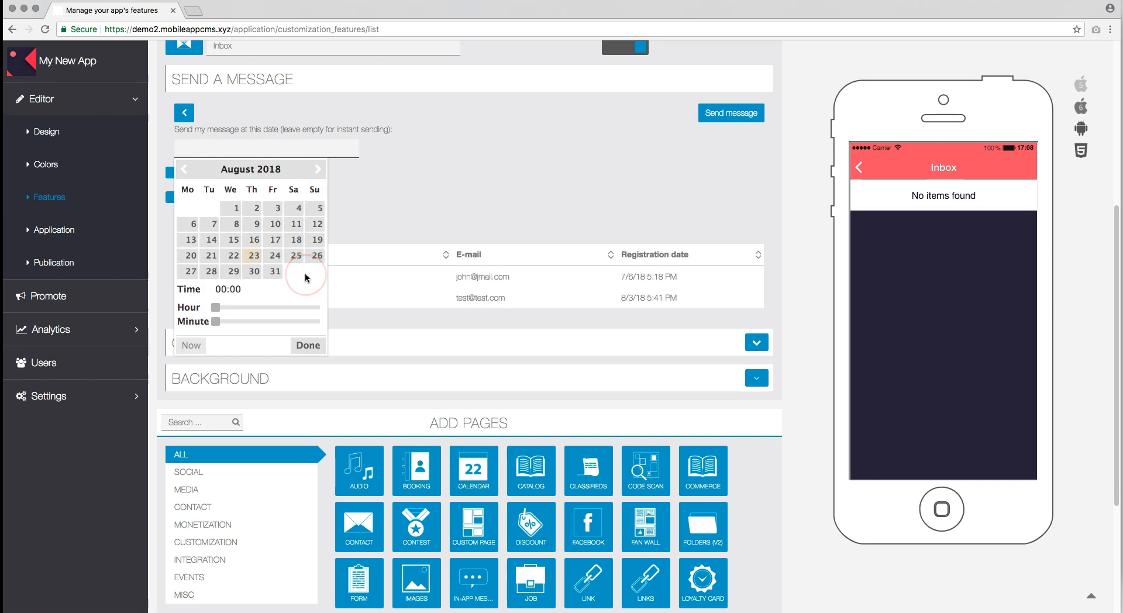
click(470, 150)
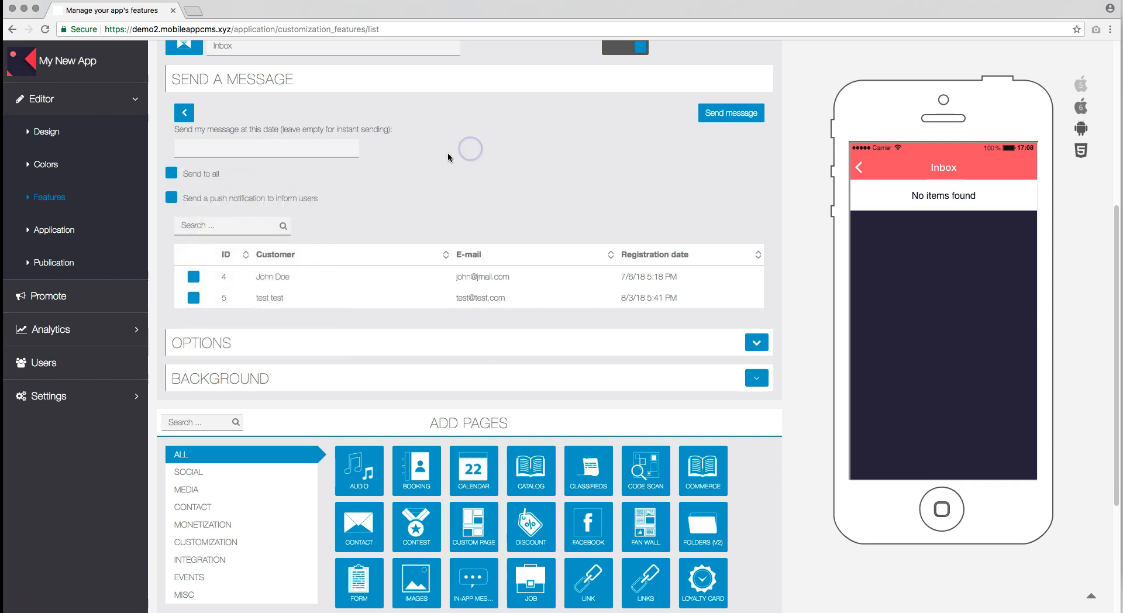
click(171, 174)
click(171, 174)
Step: Keep the push notification off and send the message immediately
click(171, 198)
click(171, 199)
click(173, 199)
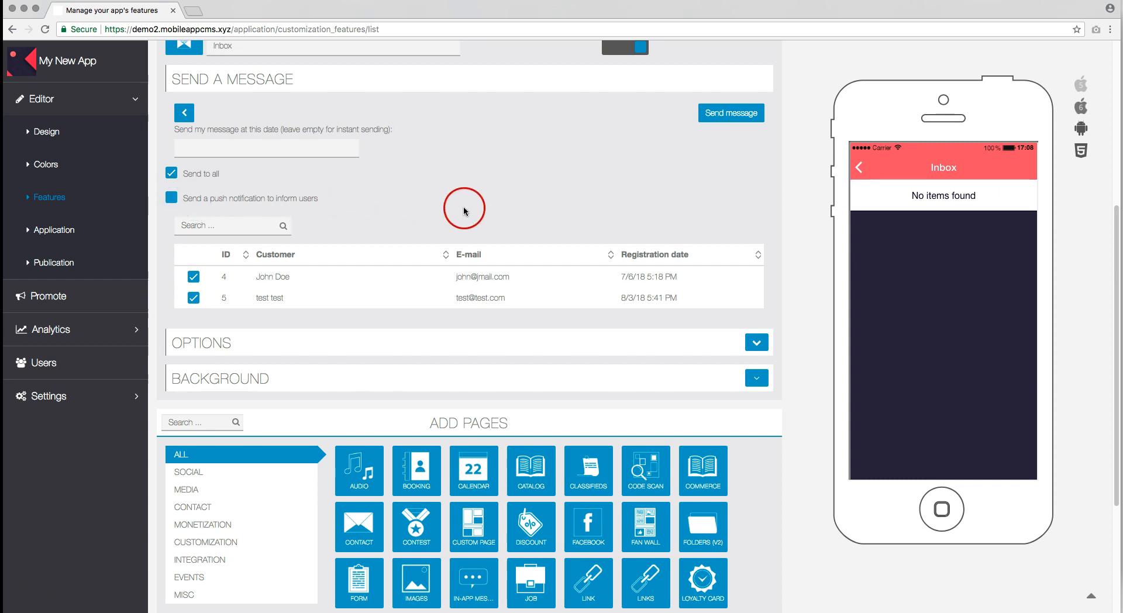
click(727, 115)
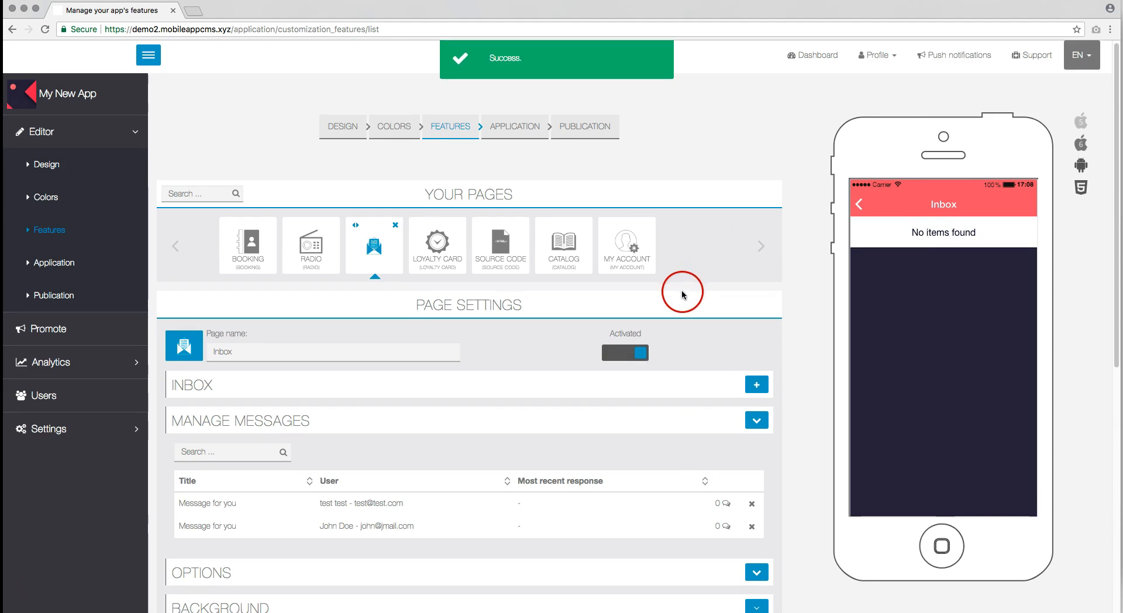
scroll(682, 290, down, 3)
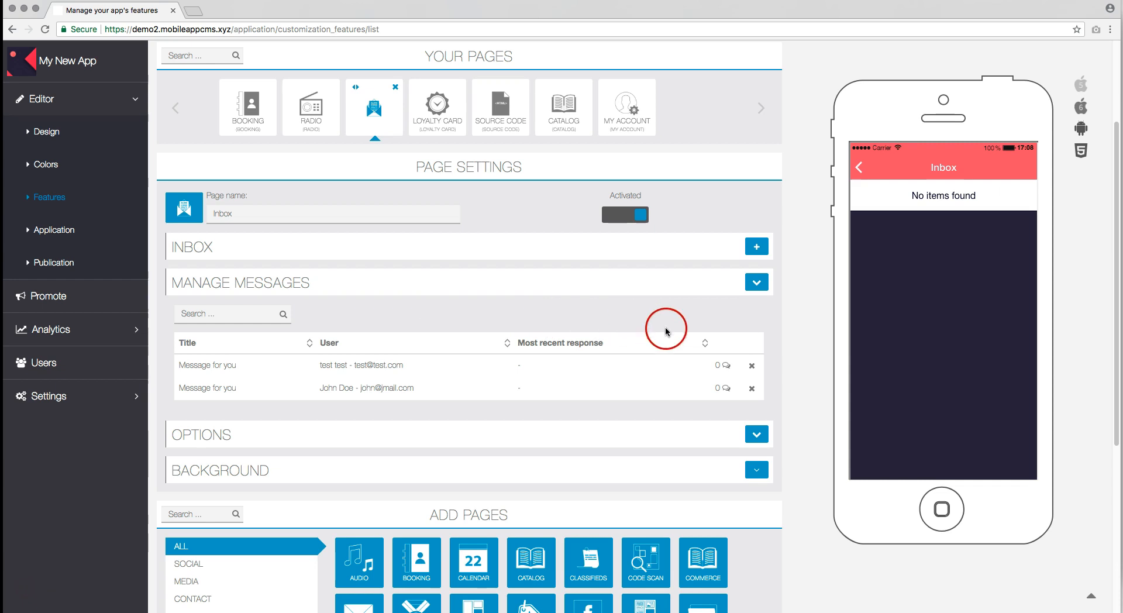
Step: Review the first sent message's empty reply thread, then collapse the Manage Messages list
click(725, 366)
scroll(579, 453, down, 1)
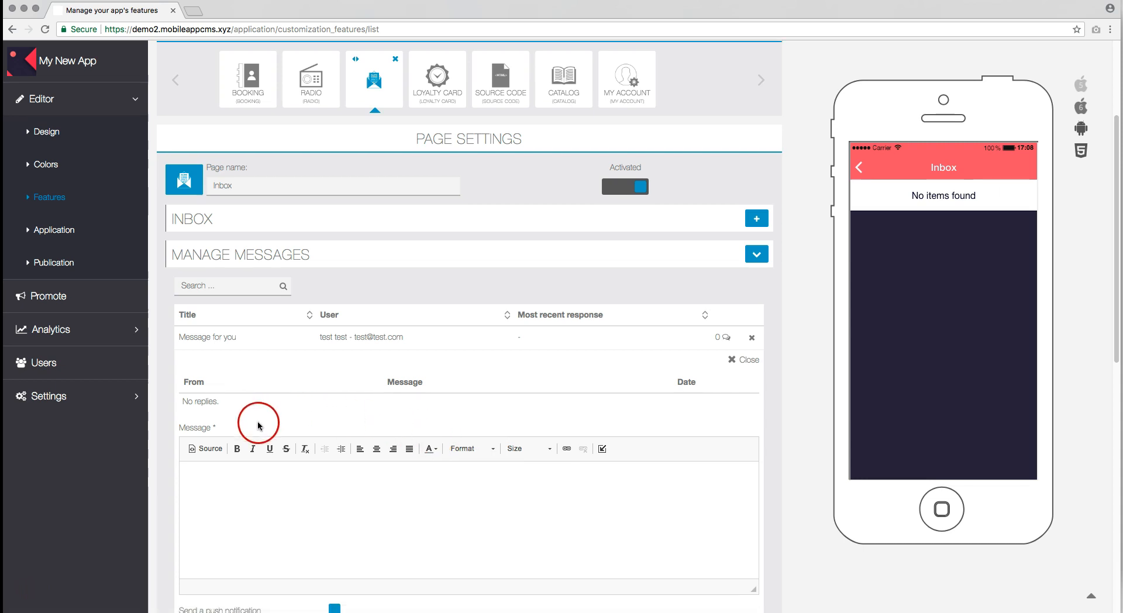
scroll(530, 507, down, 1)
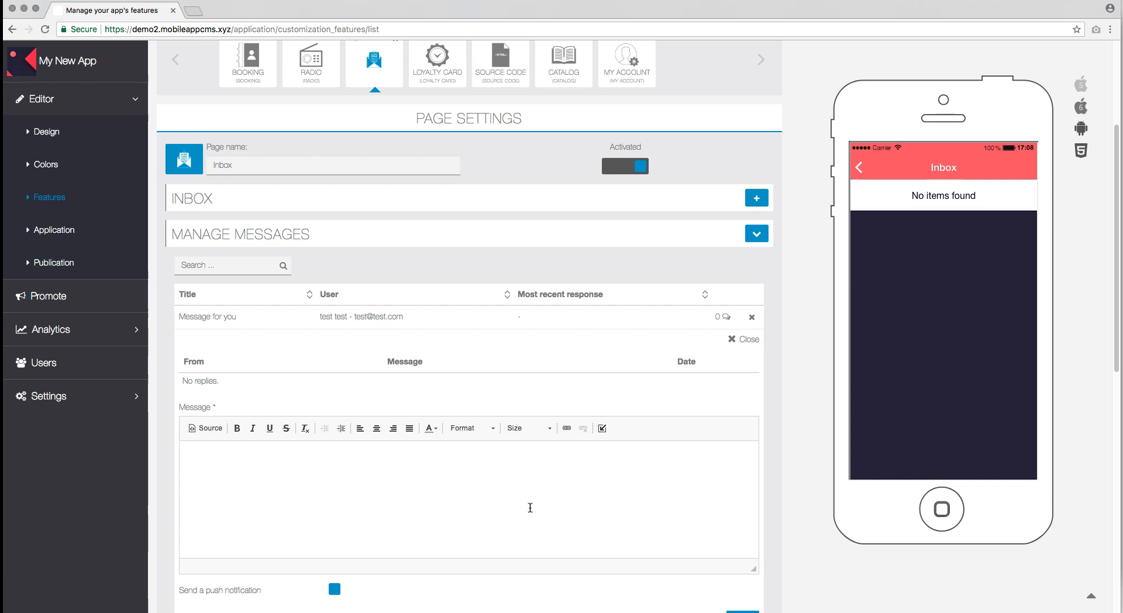
click(755, 235)
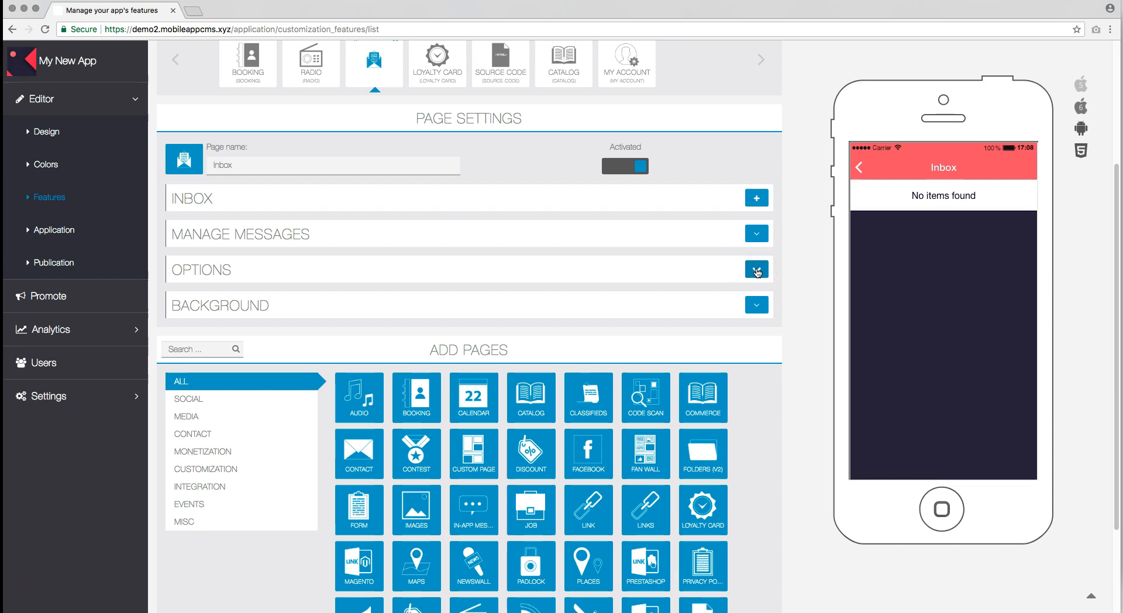
Step: Expand the Options section and save the global recipient's e-mail address
click(757, 270)
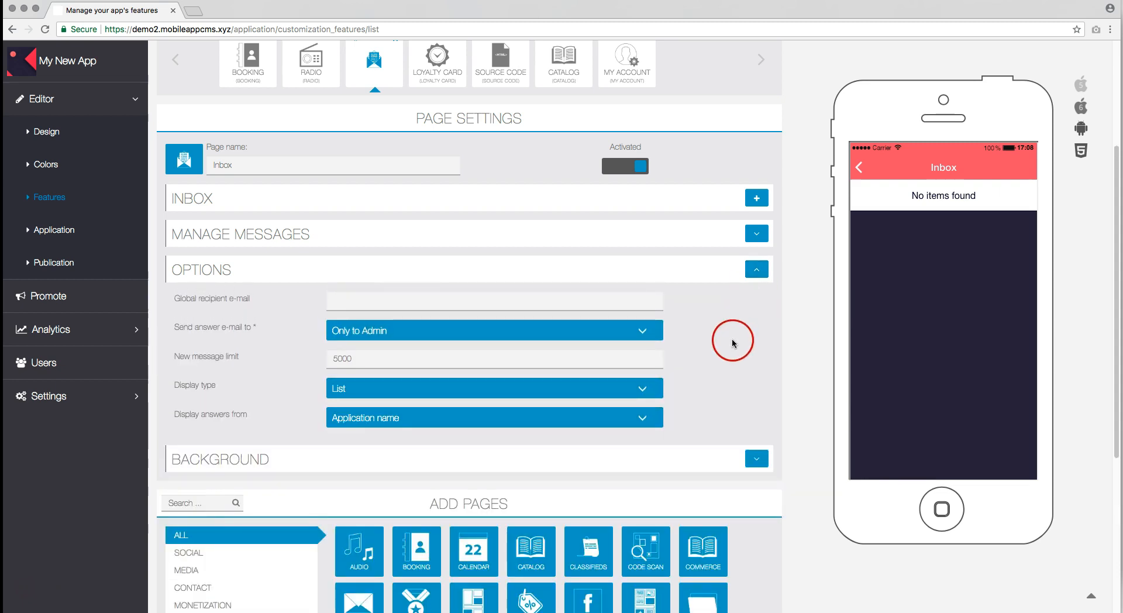
click(341, 298)
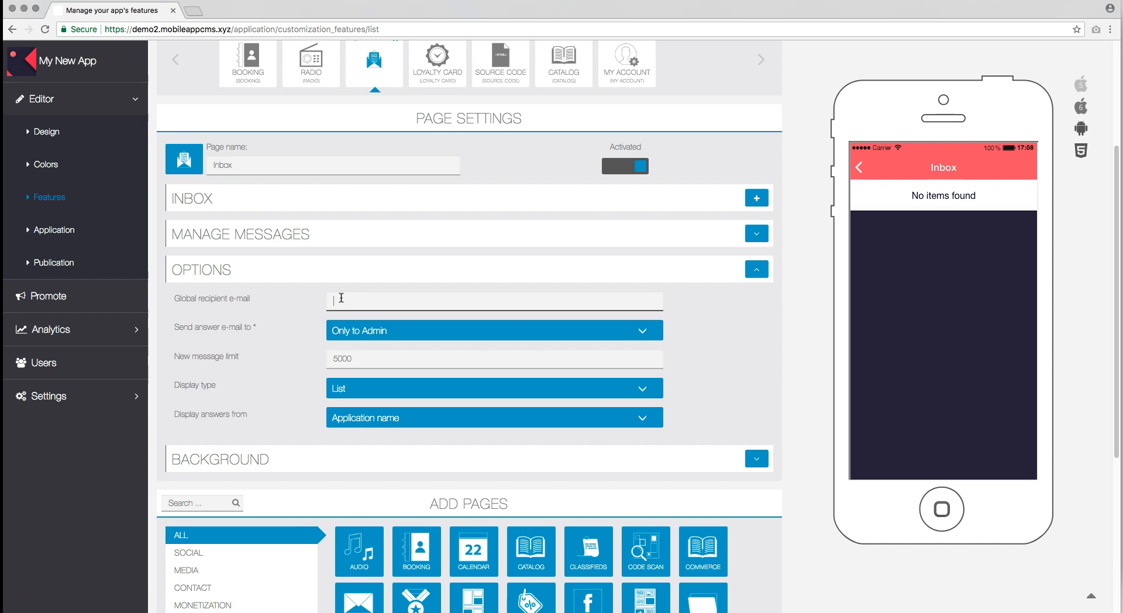
click(700, 306)
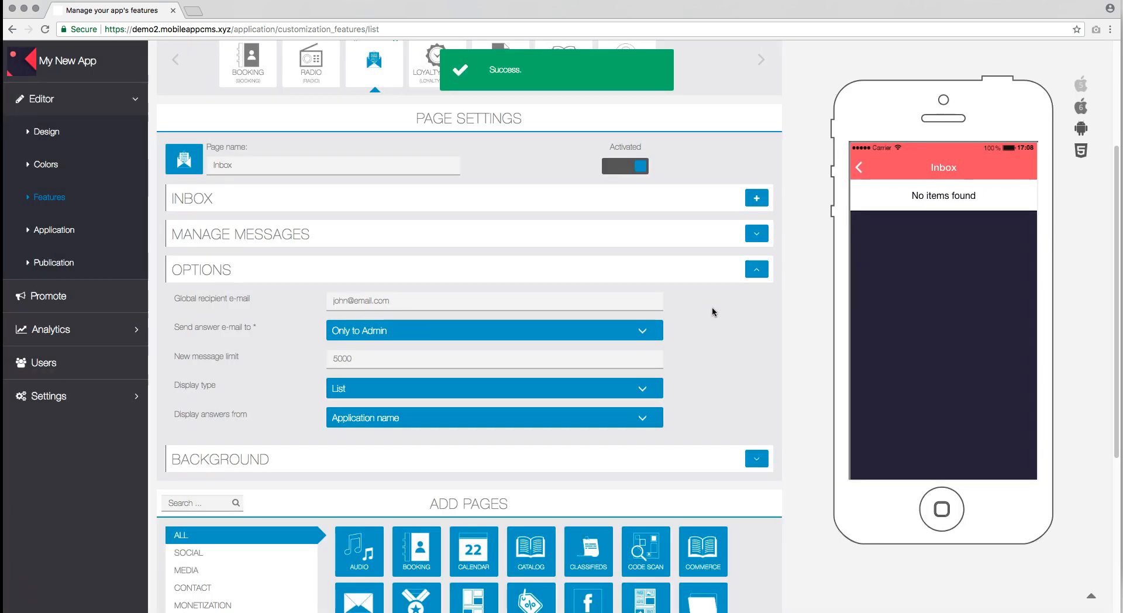
Step: Set 'Send answer e-mail to' to 'Global recipient & Admin who created the message'
click(483, 316)
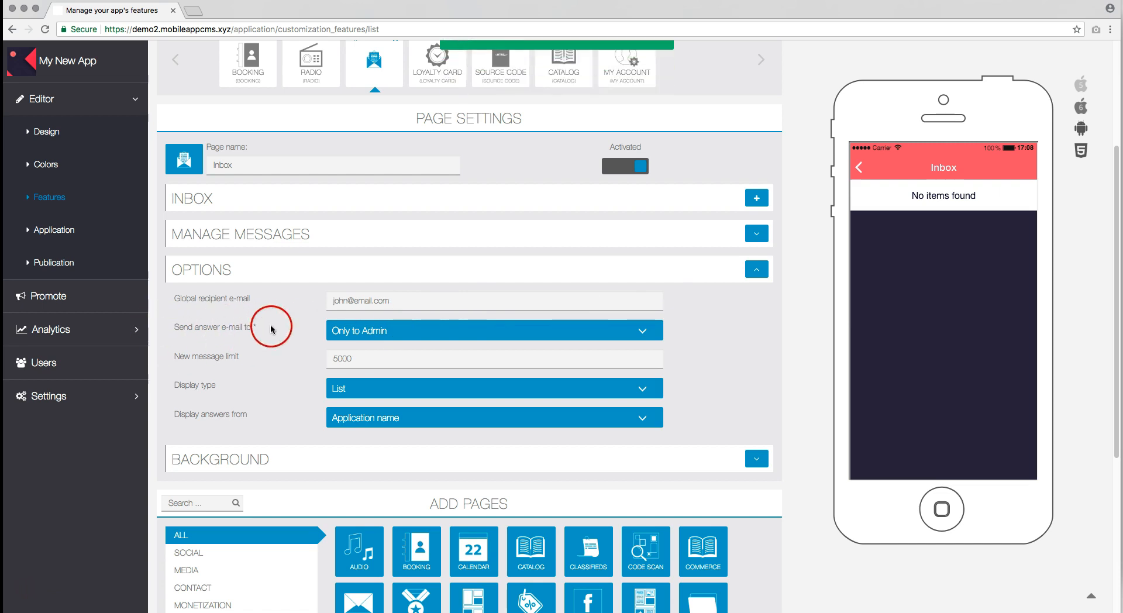
click(403, 331)
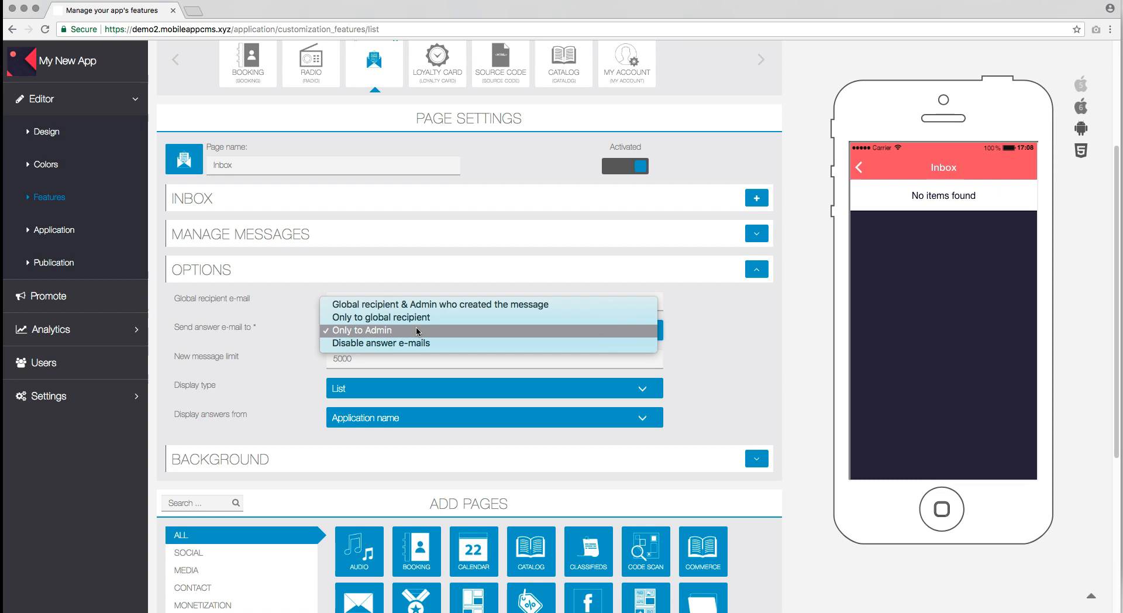
drag(414, 303, 494, 304)
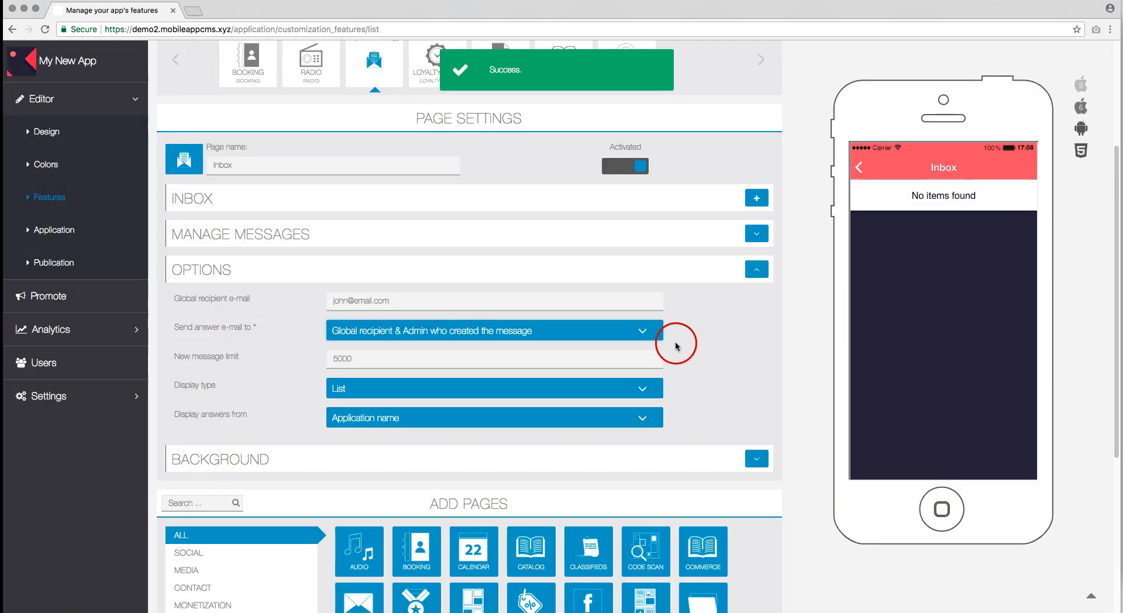
click(414, 356)
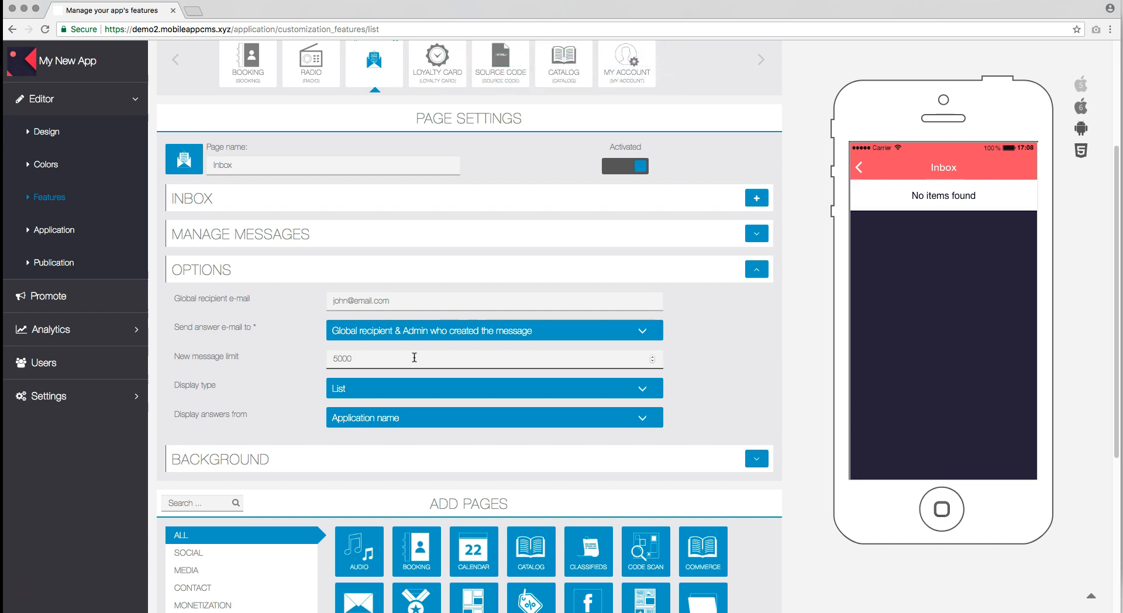
Step: Set the inbox Display type to Card
click(425, 391)
click(286, 390)
click(363, 383)
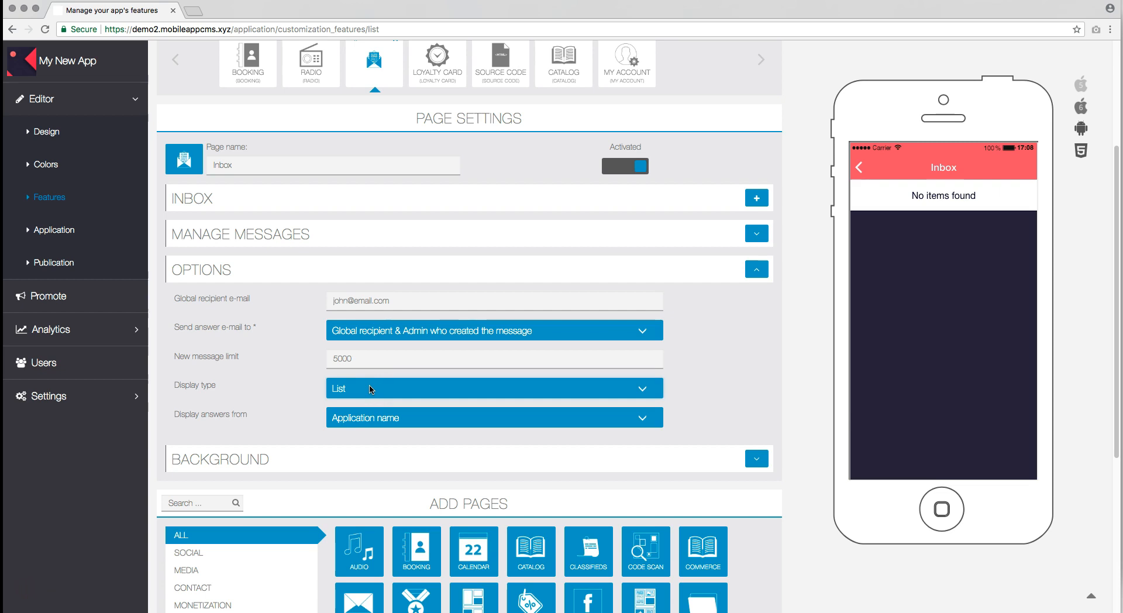
click(369, 389)
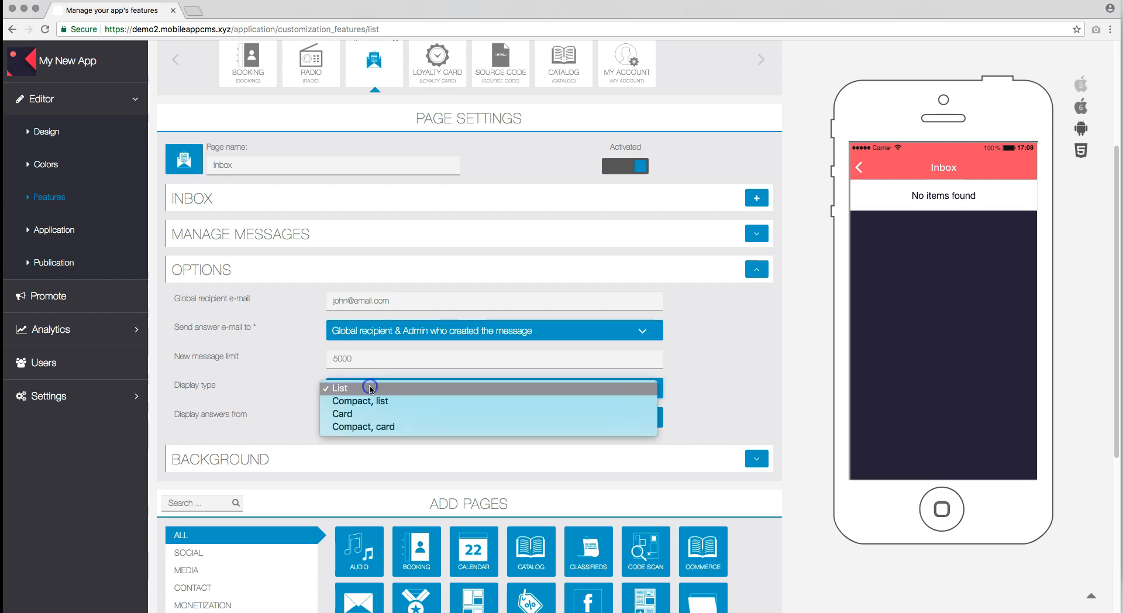
click(377, 414)
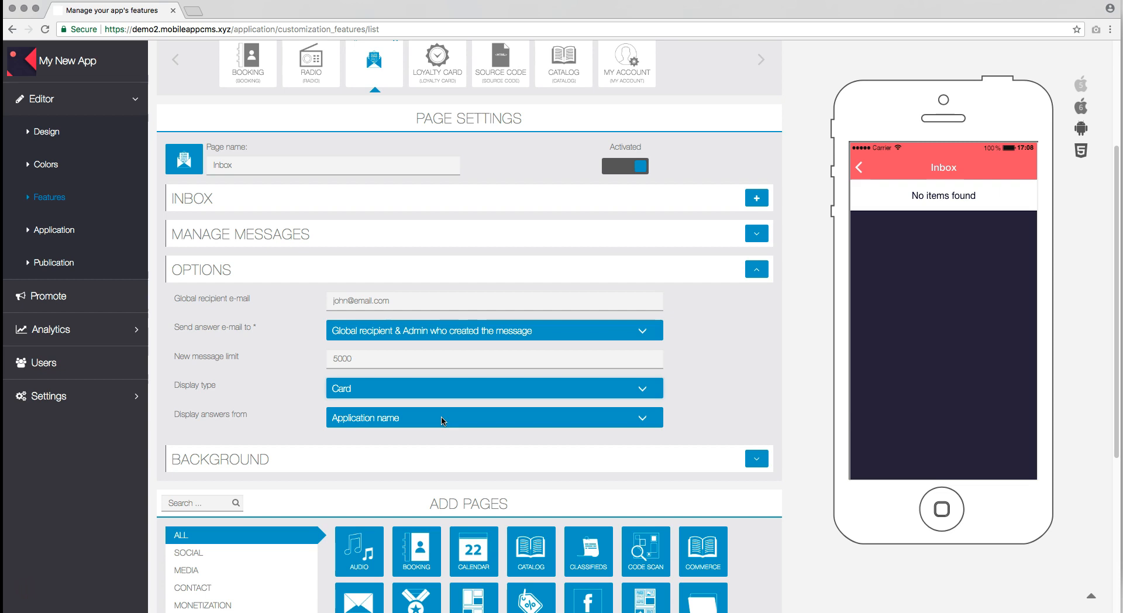
Step: Keep 'Display answers from' as Application name and expand the Background section
click(442, 420)
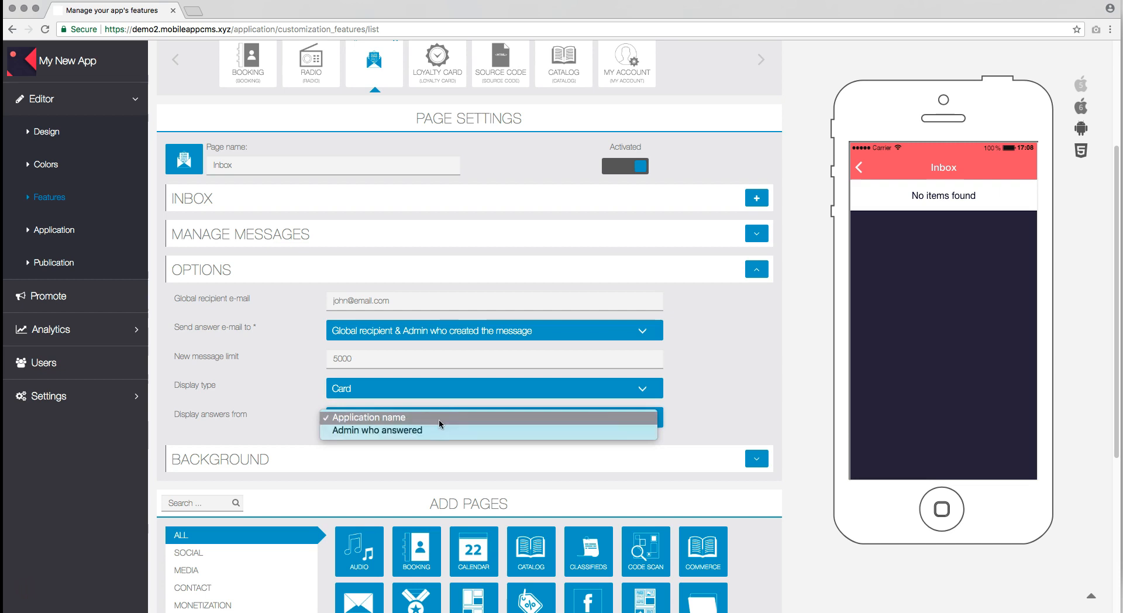
click(440, 418)
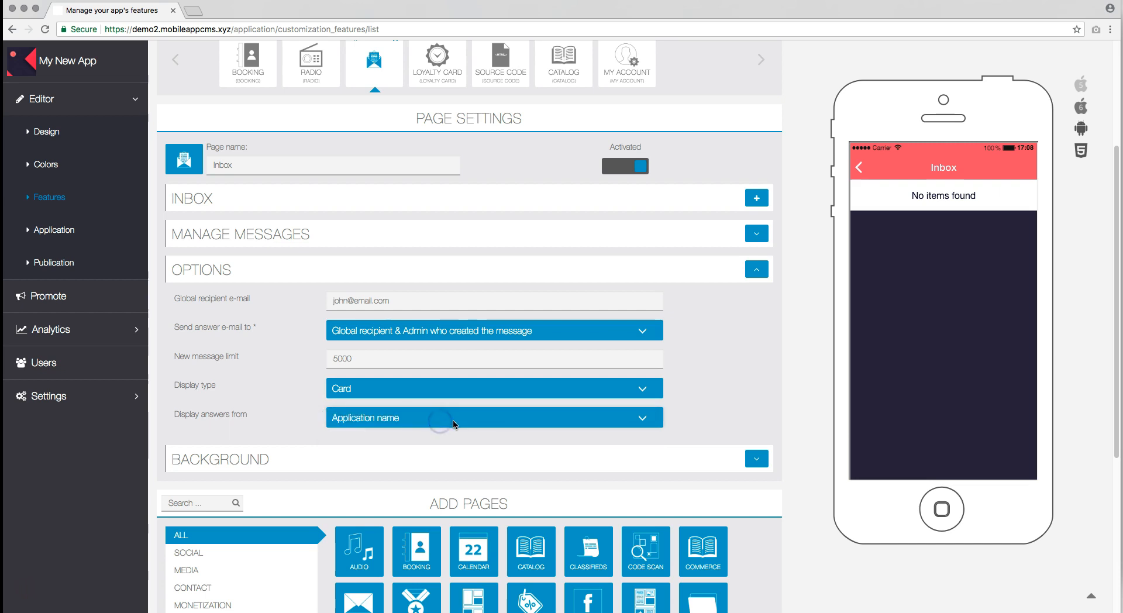
click(700, 420)
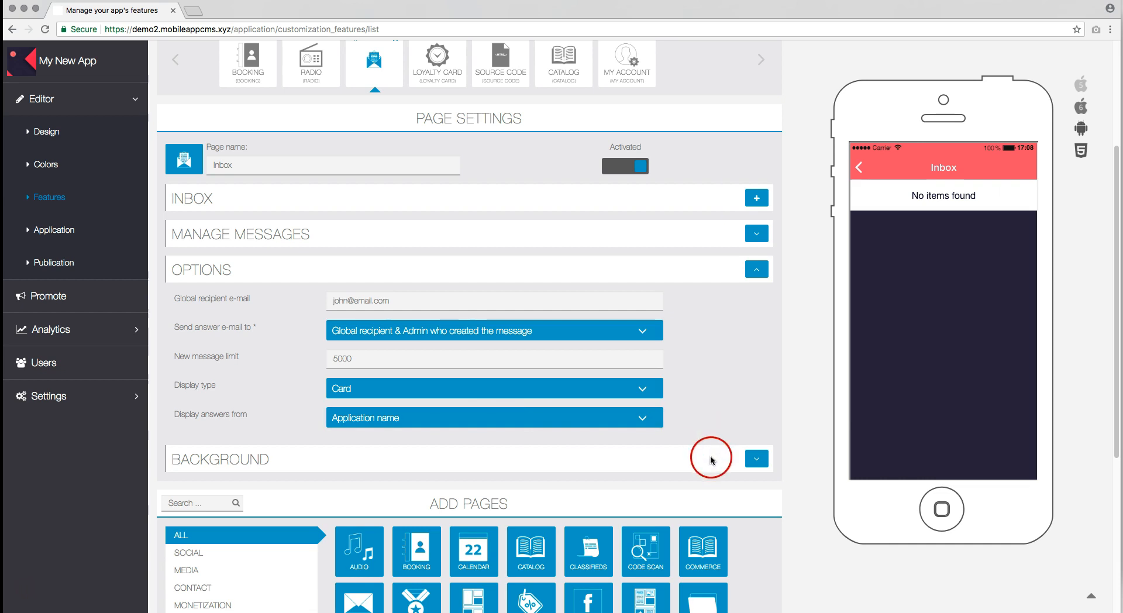
click(758, 460)
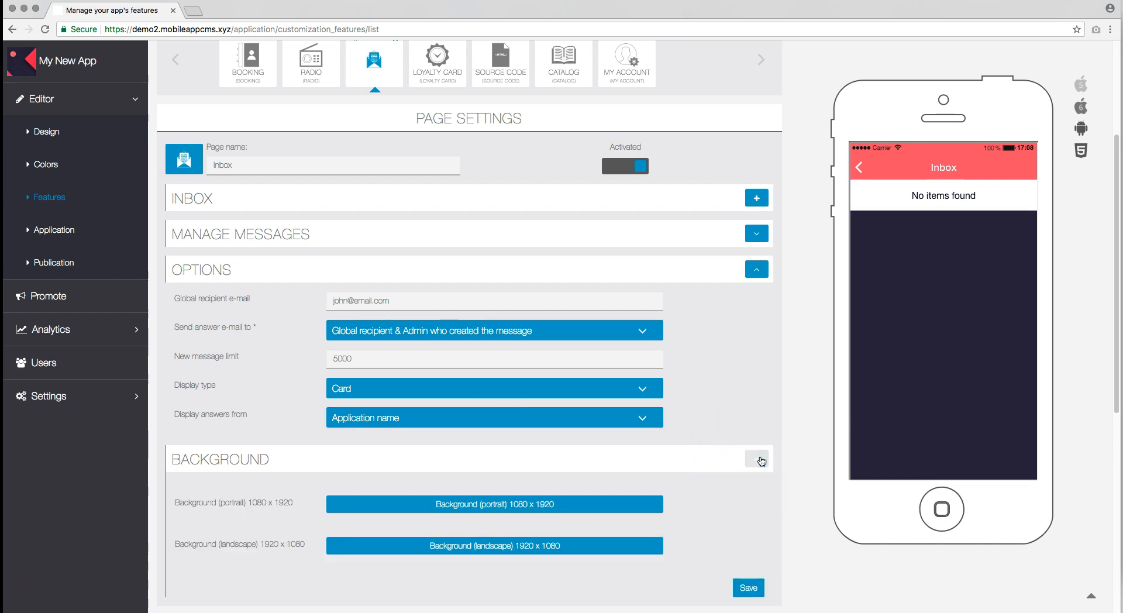
Step: Upload a blurred photo as the 1080 x 1920 portrait background, accept its crop, and save
scroll(761, 460, down, 2)
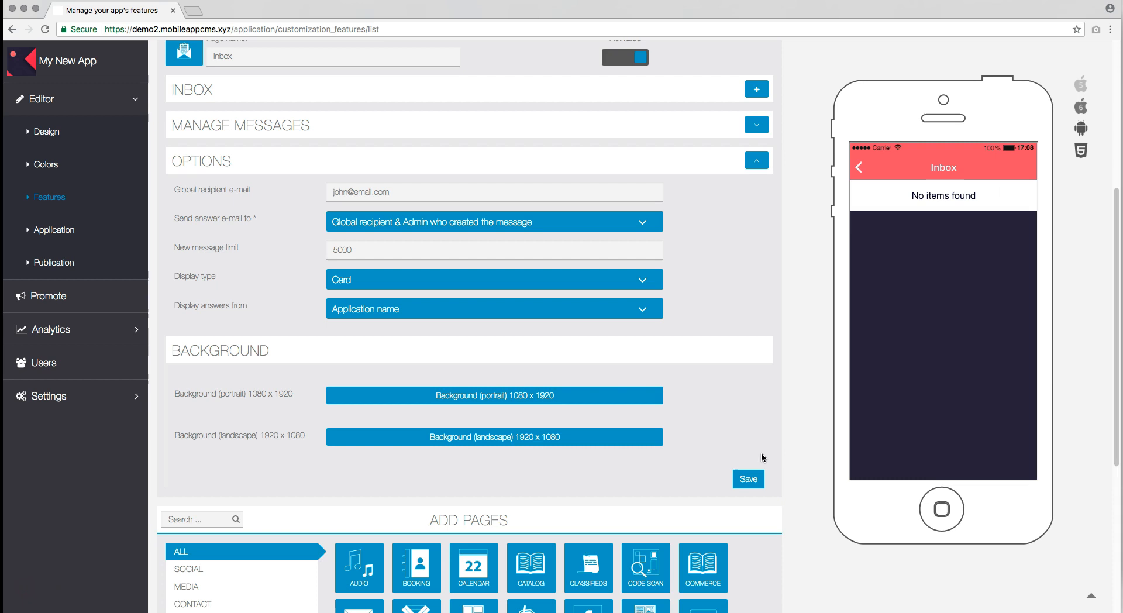
click(478, 398)
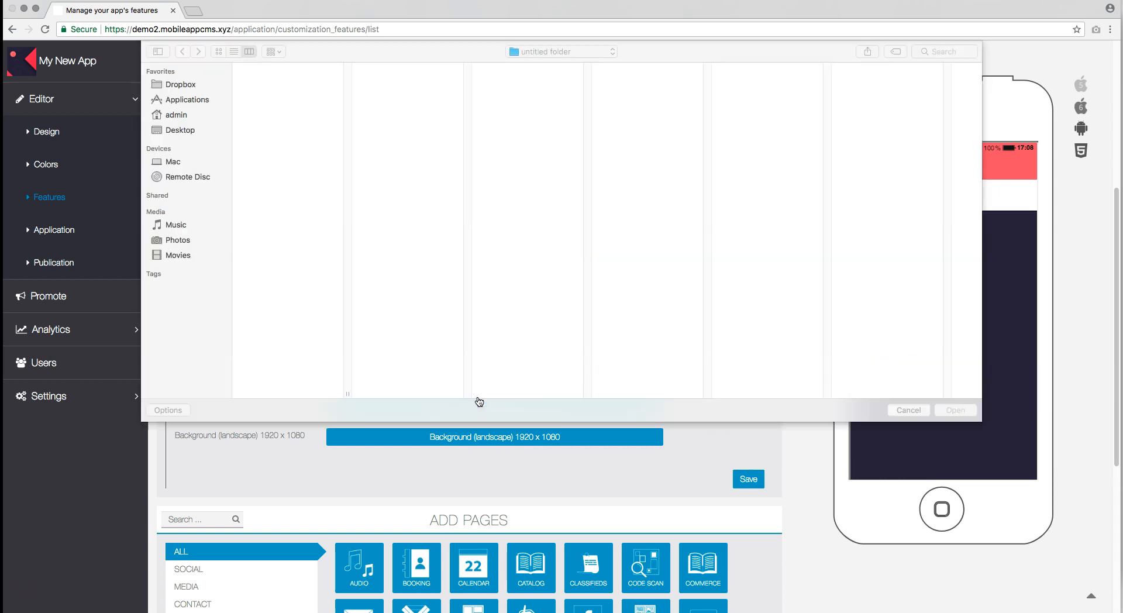
double_click(292, 374)
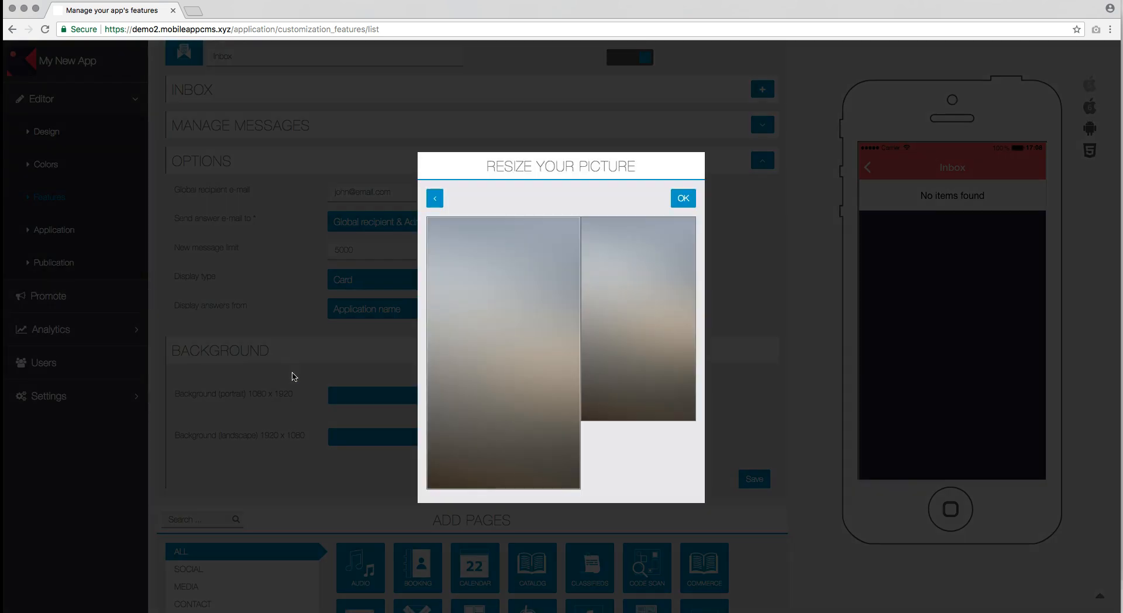
click(682, 198)
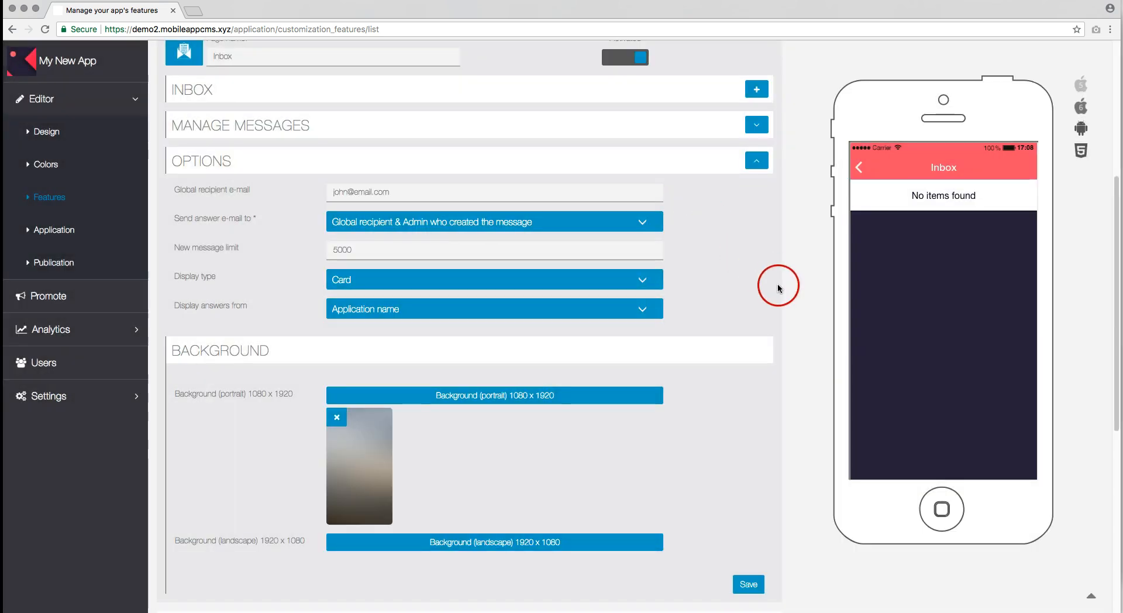
click(750, 586)
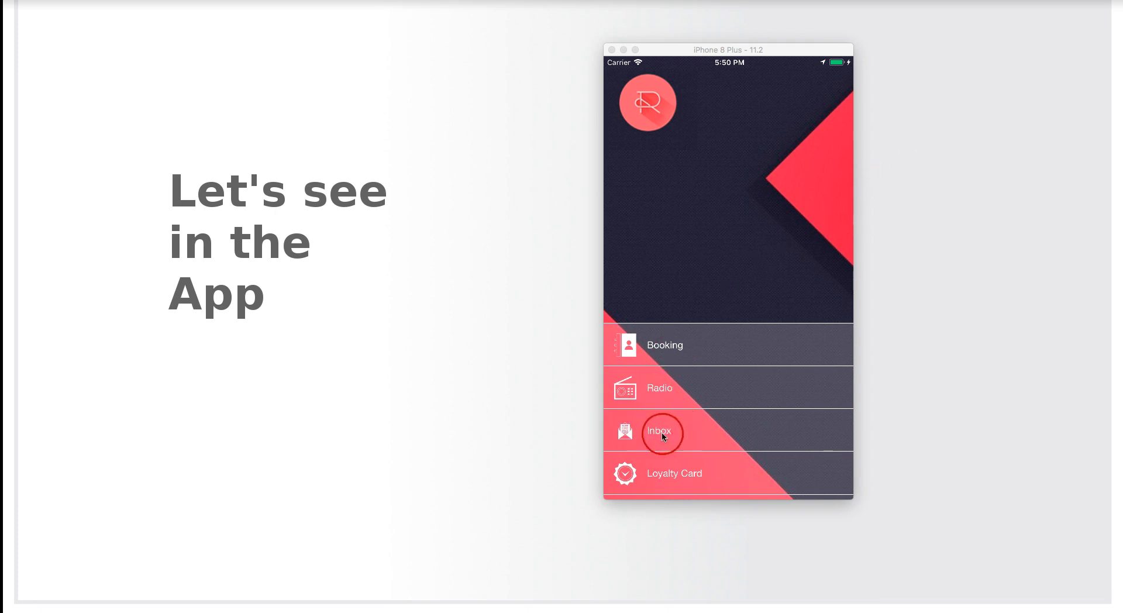
Step: Go to Inbox from the simulator's side menu and open the 'Message for you' card
click(692, 432)
click(693, 433)
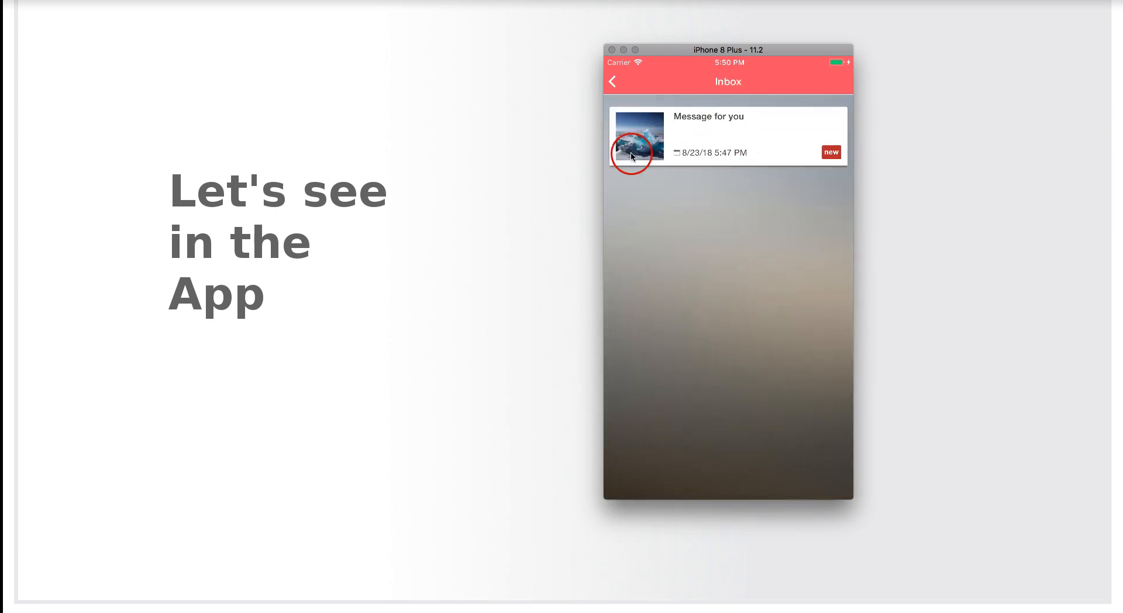
click(723, 131)
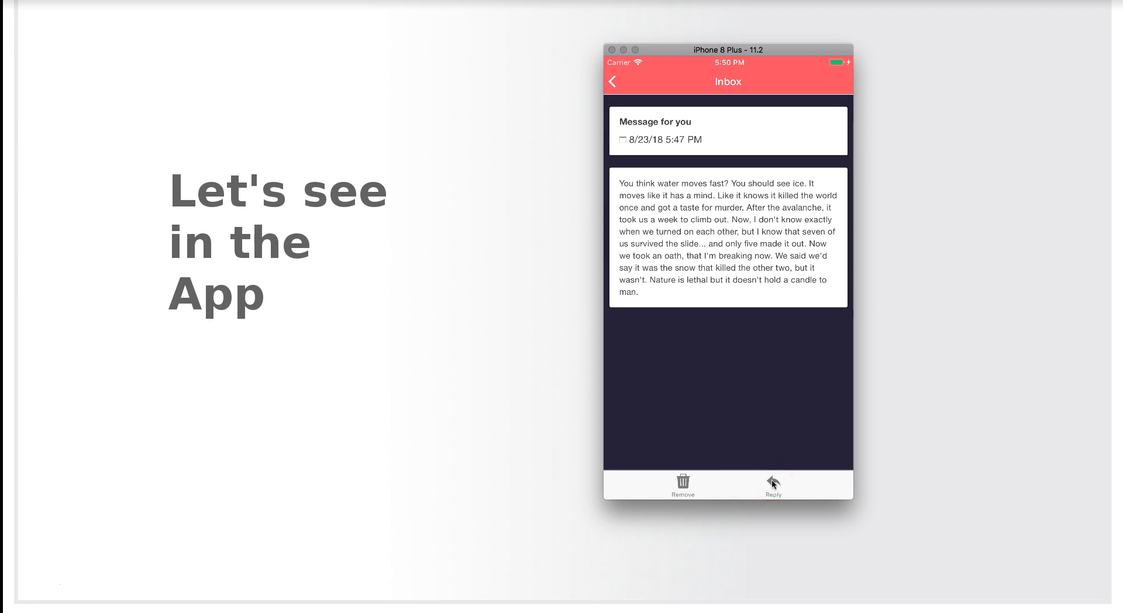
Step: Send the two-line reply '... Ok.' / 'Thank you.', refresh the replies, and return to the message
click(772, 480)
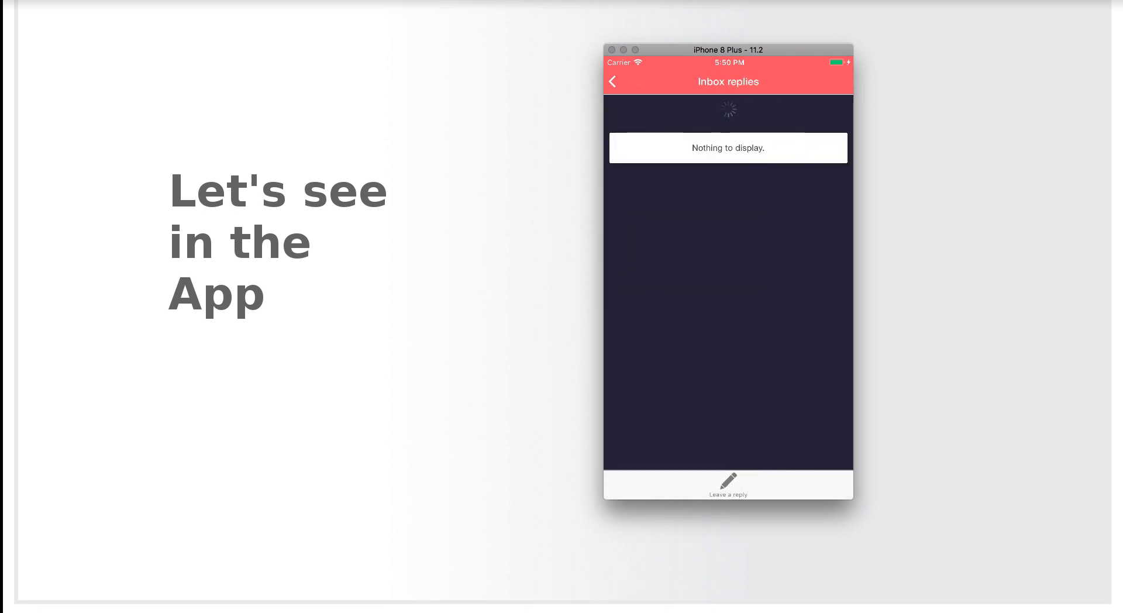
click(729, 481)
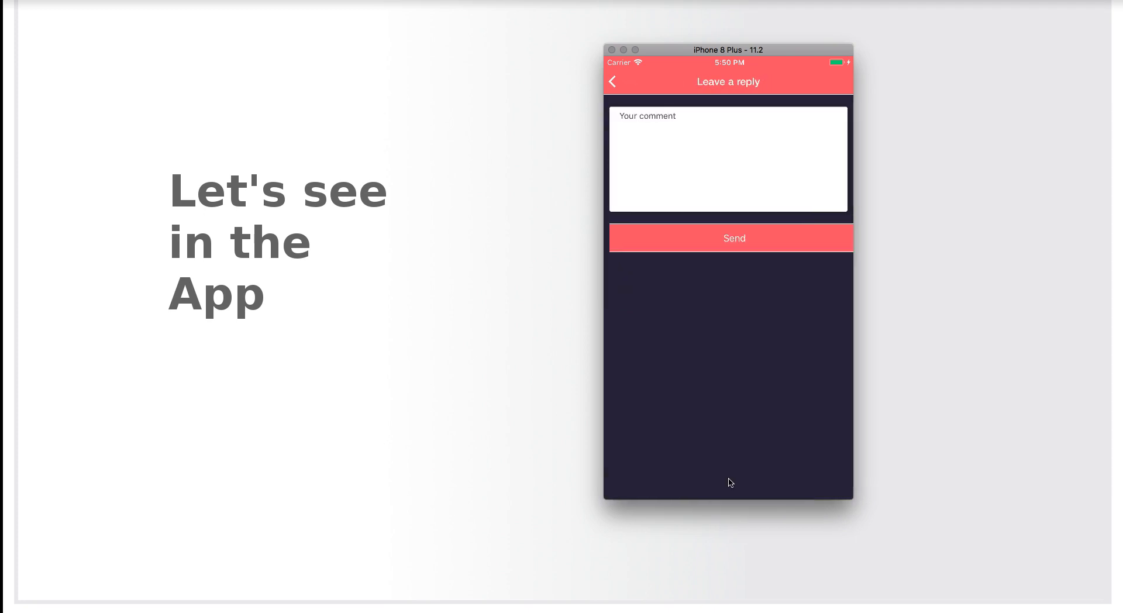
click(675, 173)
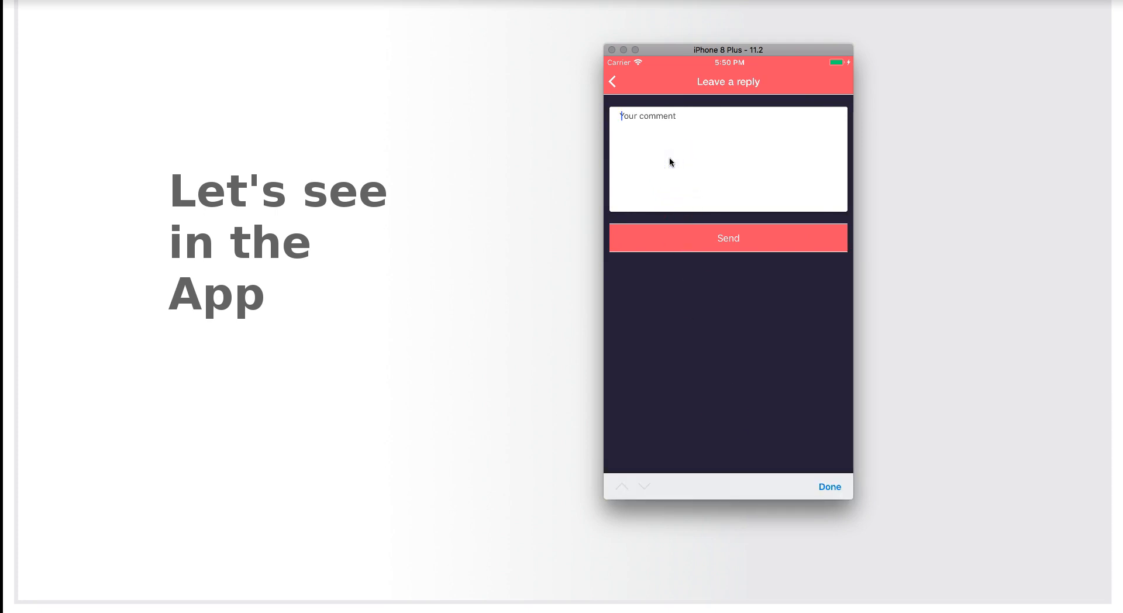
text(... Ok.)
key(Return)
text(Thank you.)
click(725, 237)
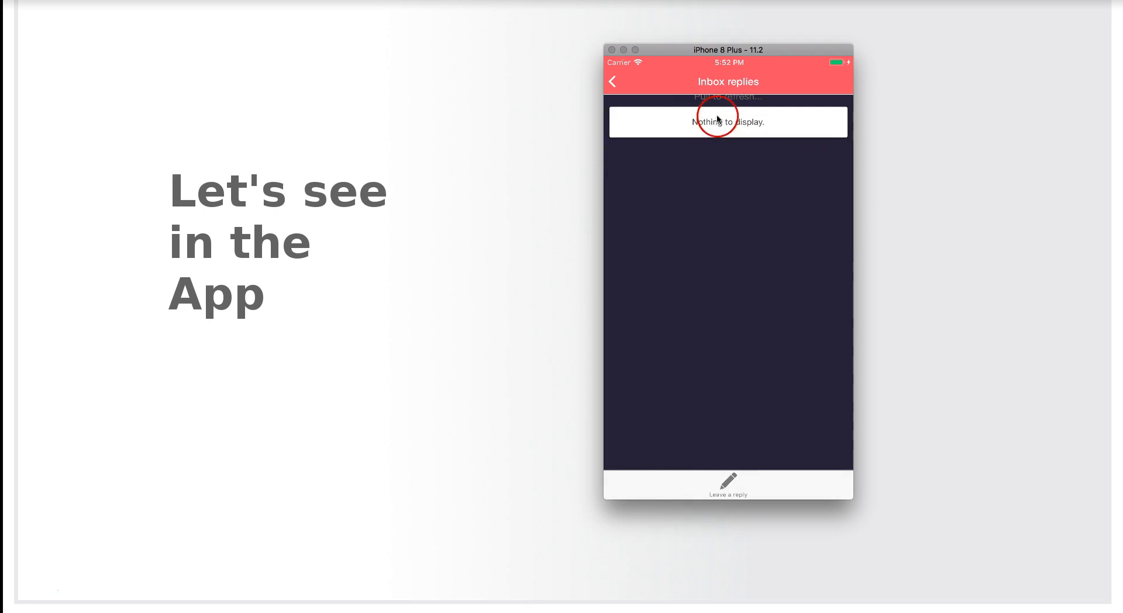
drag(715, 113, 652, 103)
click(612, 81)
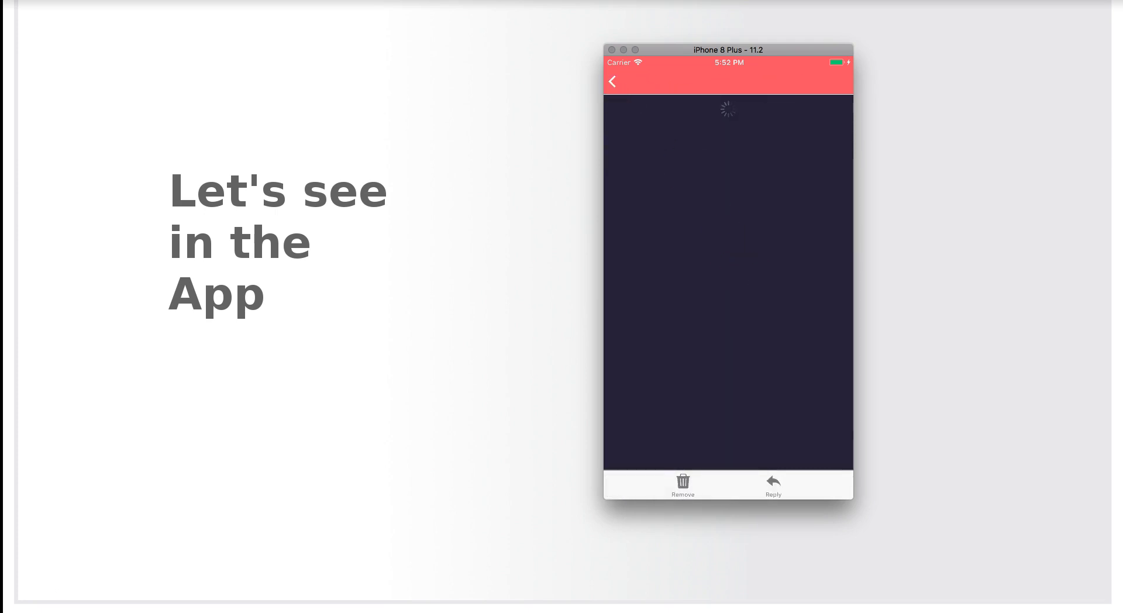